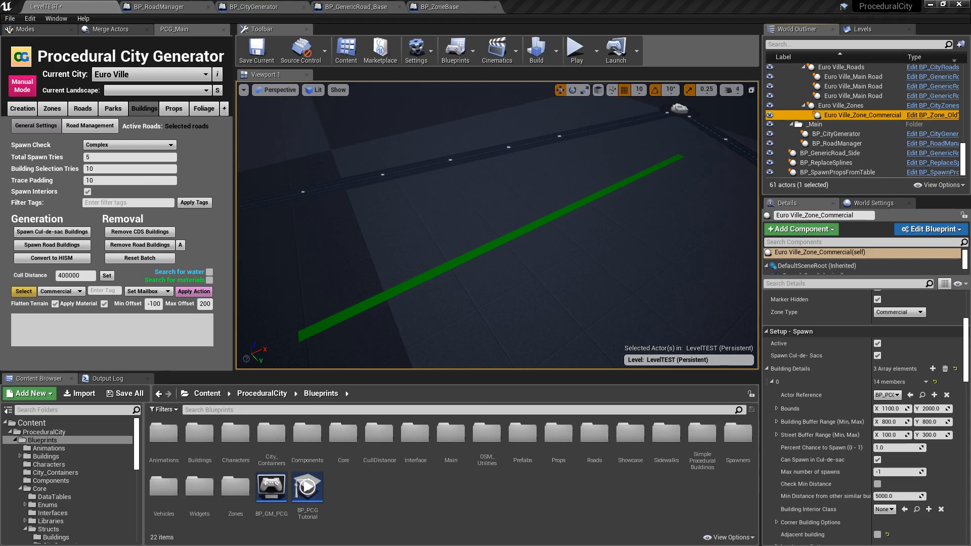
Step: View the European_City.jpg reference photo in Photos, examine how its street buildings are arranged, and return to the editor
drag(0, 81, 476, 34)
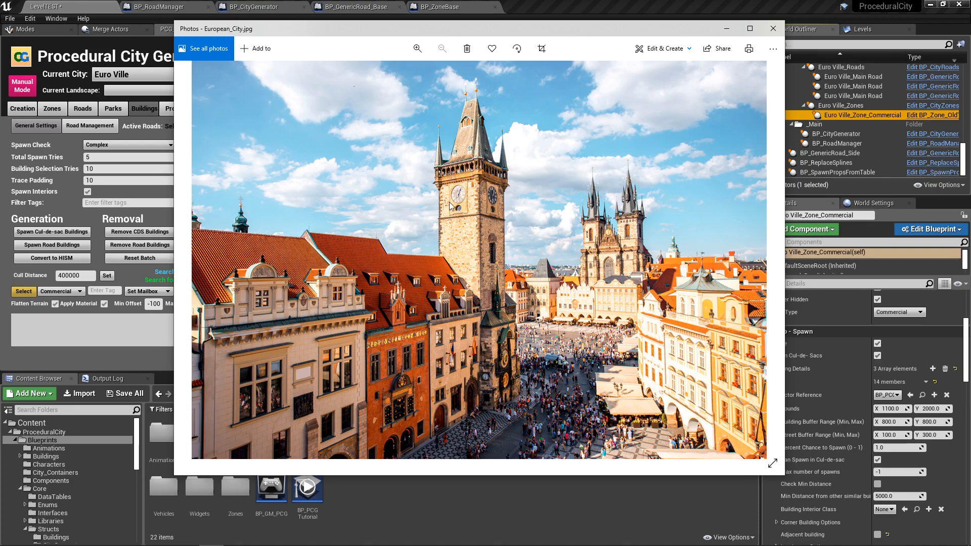
drag(565, 36, 390, 68)
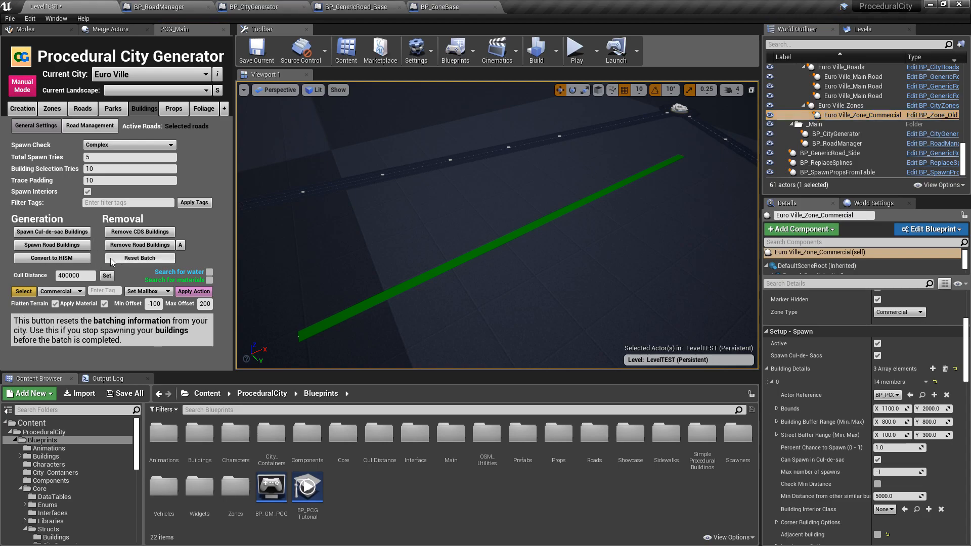
Step: Spawn buildings along the straight green road and examine the spacing between them from several angles
click(80, 247)
right_drag(548, 186, 437, 221)
key(w)
key(w)
key(s)
key(d)
key(w)
key(s)
key(s)
key(d)
key(w)
key(a)
key(s)
key(a)
key(w)
key(s)
key(s)
key(d)
right_drag(416, 161, 416, 160)
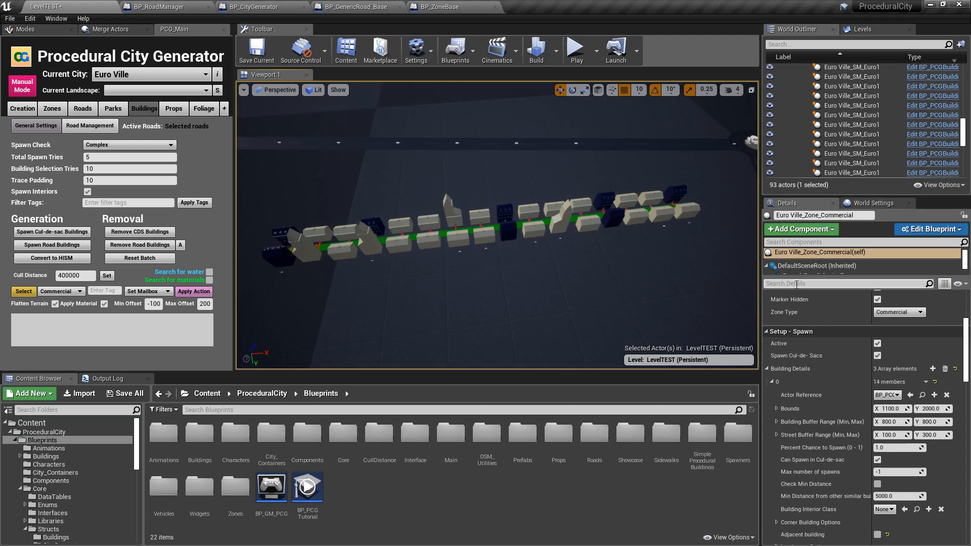
Step: Enable Adjacent building for Building Details elements 0, 1 and 2 of the Commercial zone
scroll(810, 344, down, 1)
click(817, 255)
scroll(844, 354, down, 1)
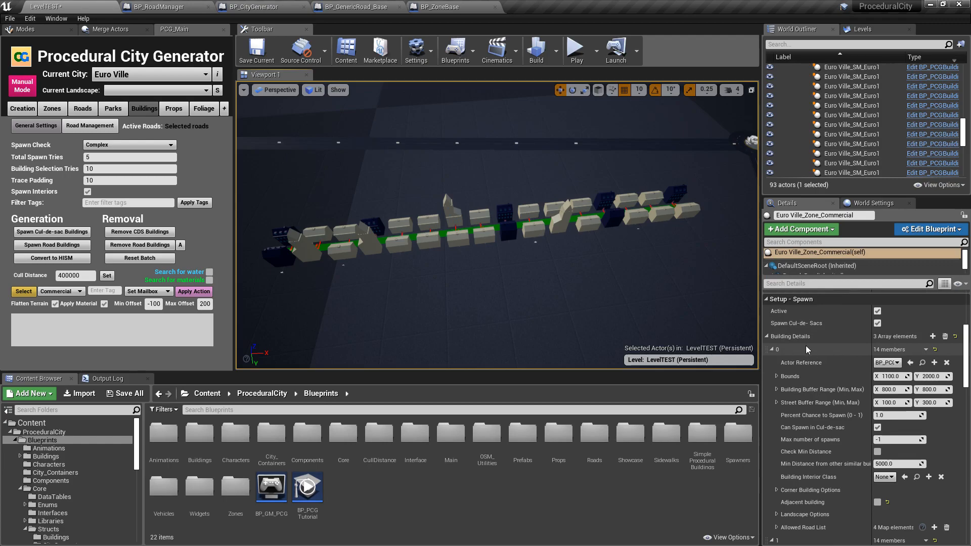
scroll(801, 347, down, 2)
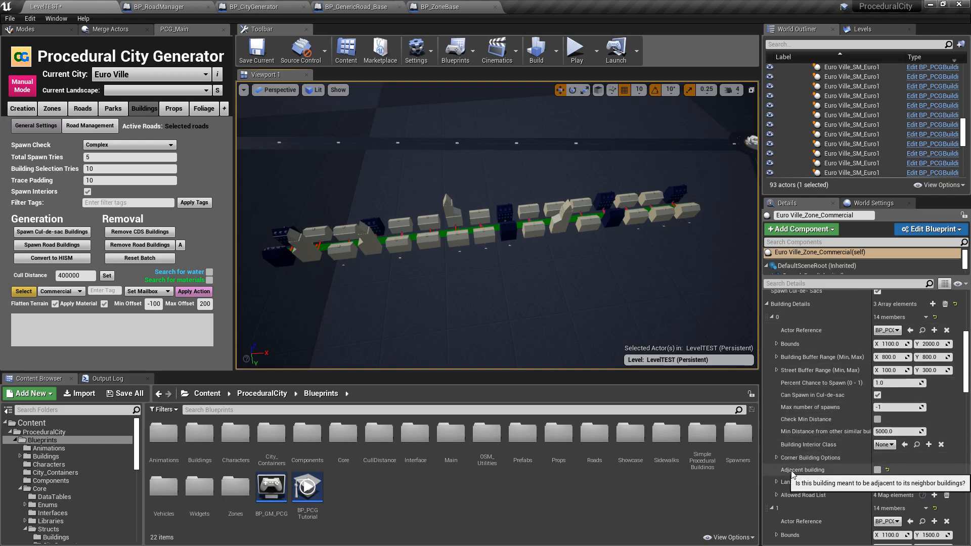
click(878, 470)
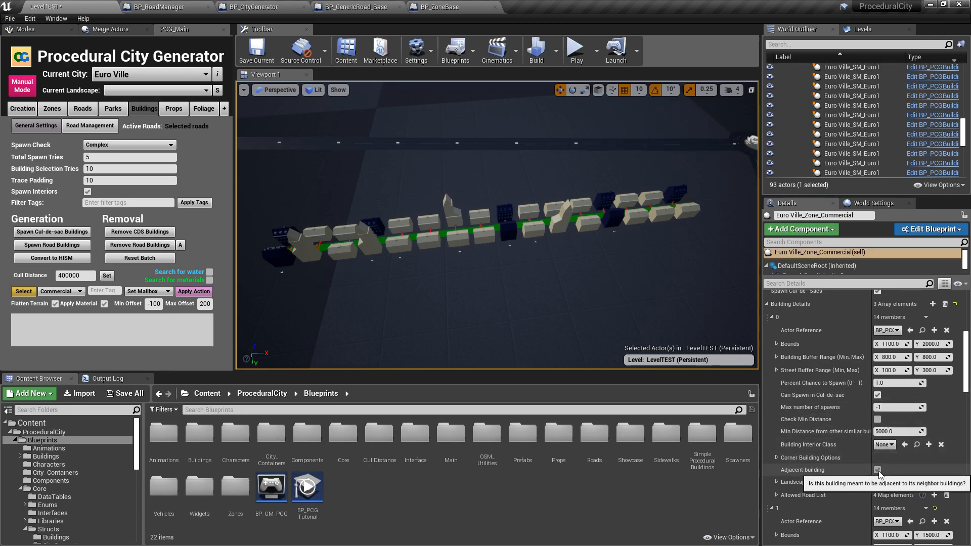
scroll(878, 472, down, 3)
scroll(879, 471, down, 4)
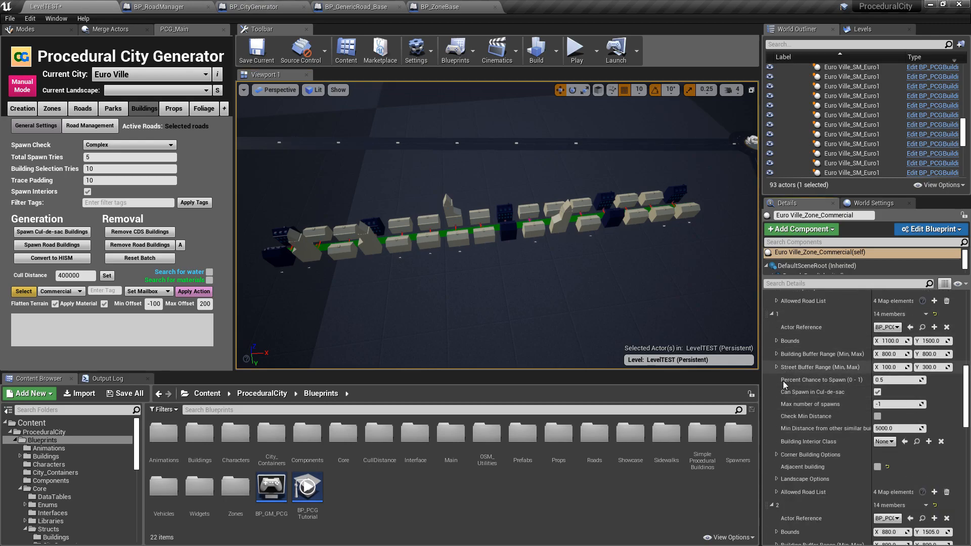
click(877, 467)
scroll(825, 444, down, 7)
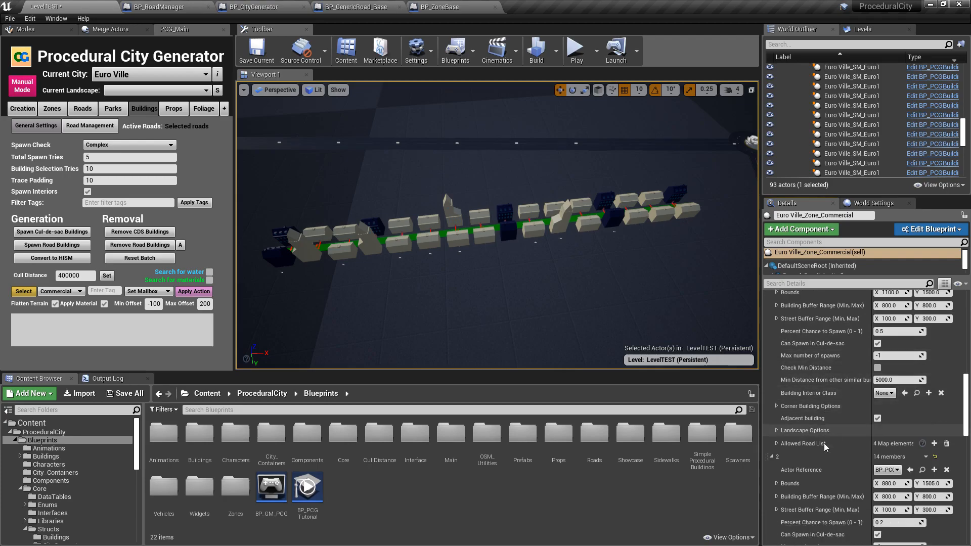
click(879, 464)
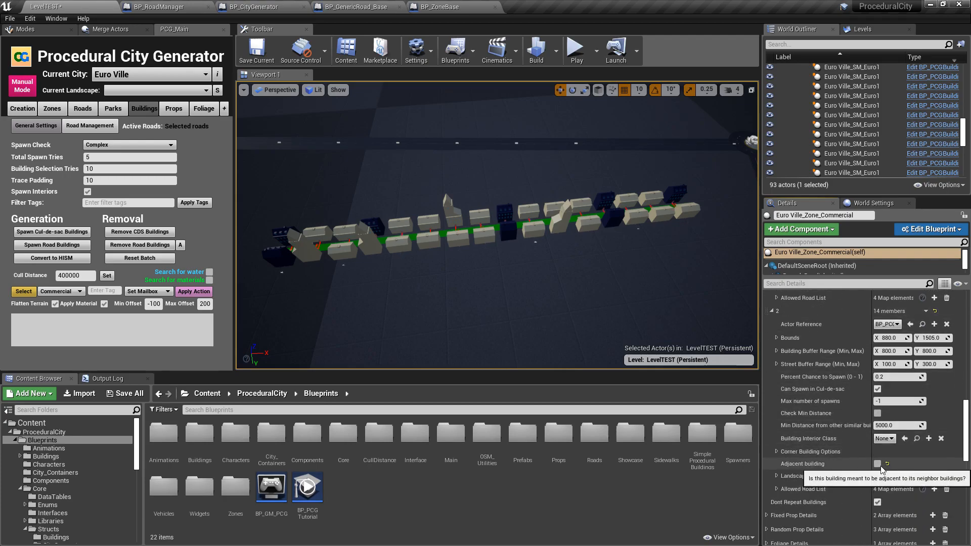
scroll(855, 435, up, 4)
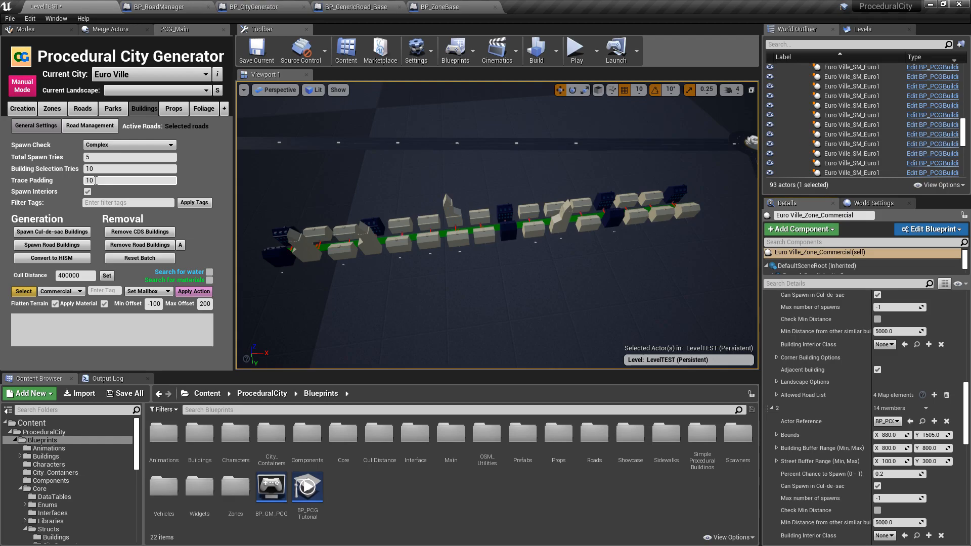
Step: Remove the existing road buildings and spawn a new set along the straight road
click(139, 159)
click(154, 247)
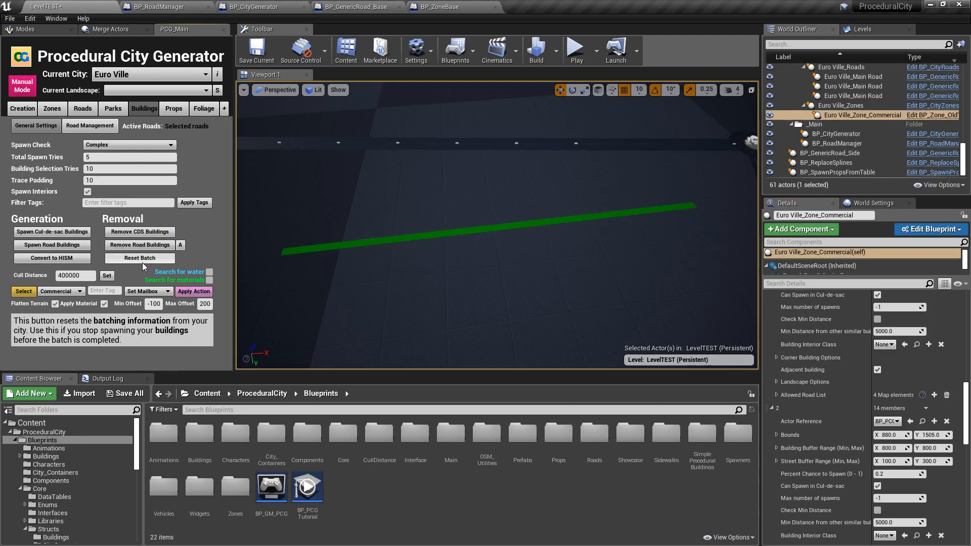
click(47, 248)
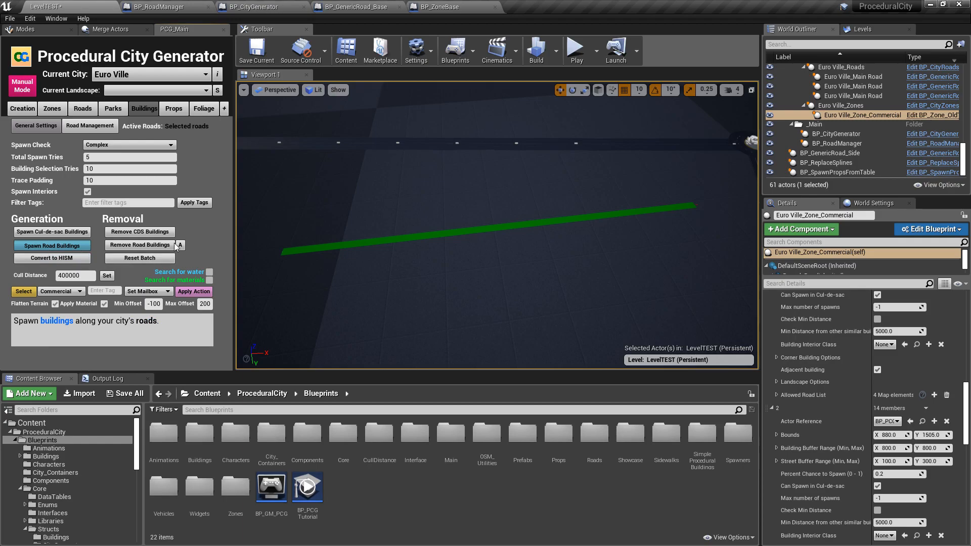
Step: Examine how closely the respawned buildings sit beside each other along both sides of the road
key(w)
right_drag(498, 225, 304, 235)
key(d)
key(s)
key(w)
right_drag(498, 236, 597, 197)
key(a)
key(s)
key(s)
key(a)
key(w)
key(w)
key(s)
right_drag(463, 301, 445, 310)
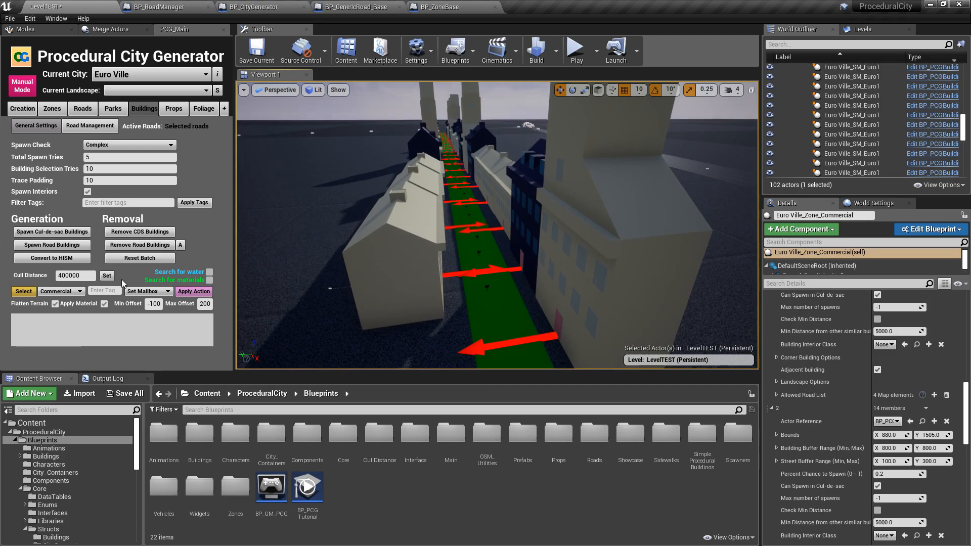
Step: Select all Commercial buildings and apply the Set Mailbox action to them
click(24, 292)
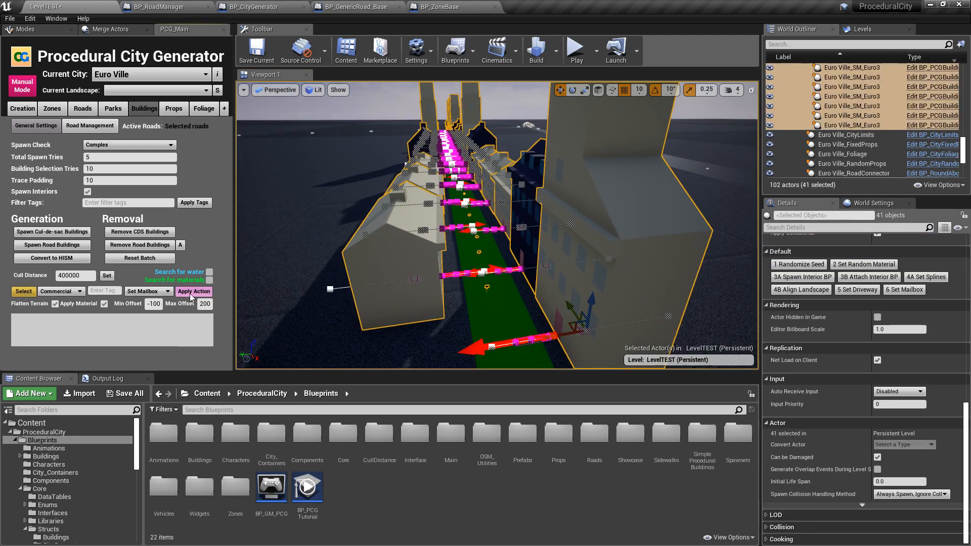
key(w)
mouse_move(465, 268)
right_down()
mouse_move(493, 281)
mouse_move(478, 280)
right_up()
Step: Turn off Construction Mode for the BP_GenericRoad_Side road
click(486, 283)
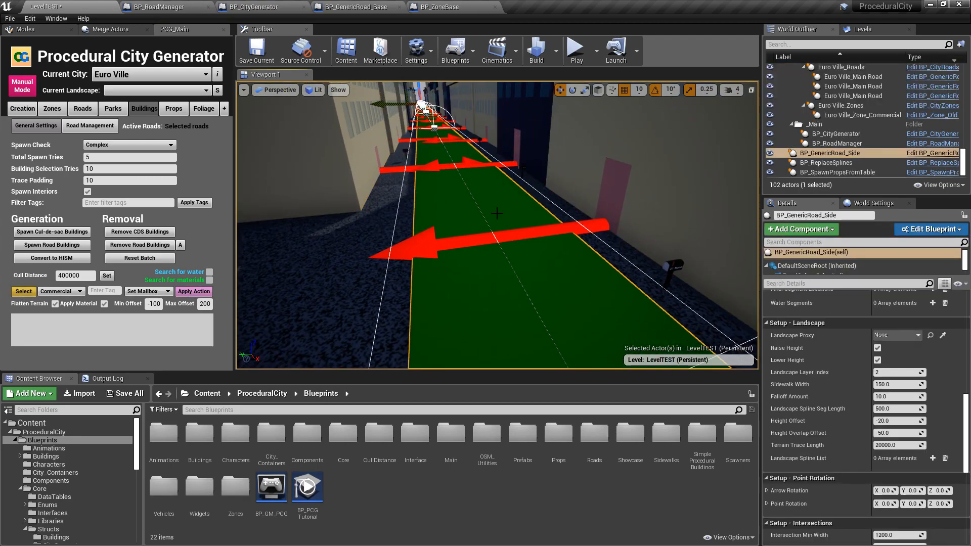
scroll(853, 323, up, 10)
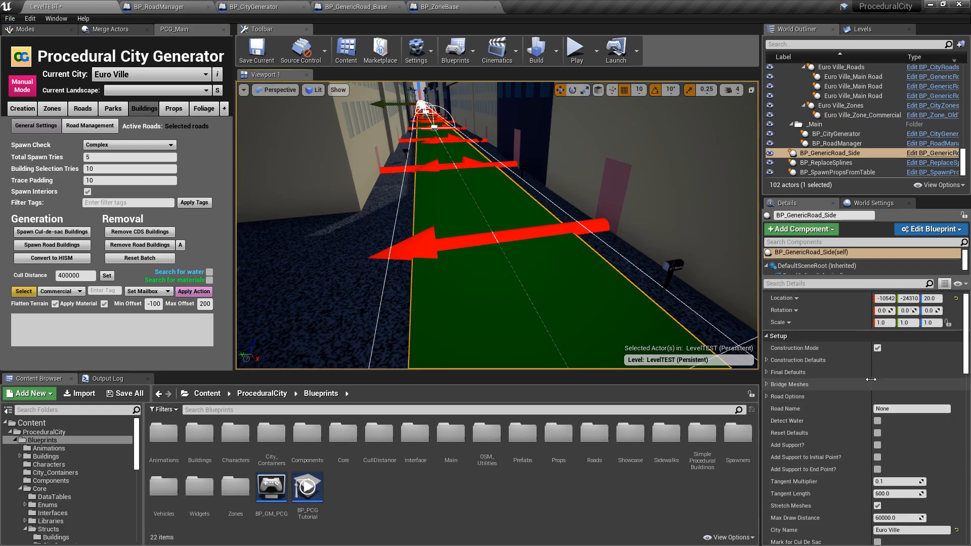
click(878, 358)
Step: Play the level from the street, run the character along the road between the buildings, and end the play session
right_drag(652, 212, 652, 212)
click(576, 50)
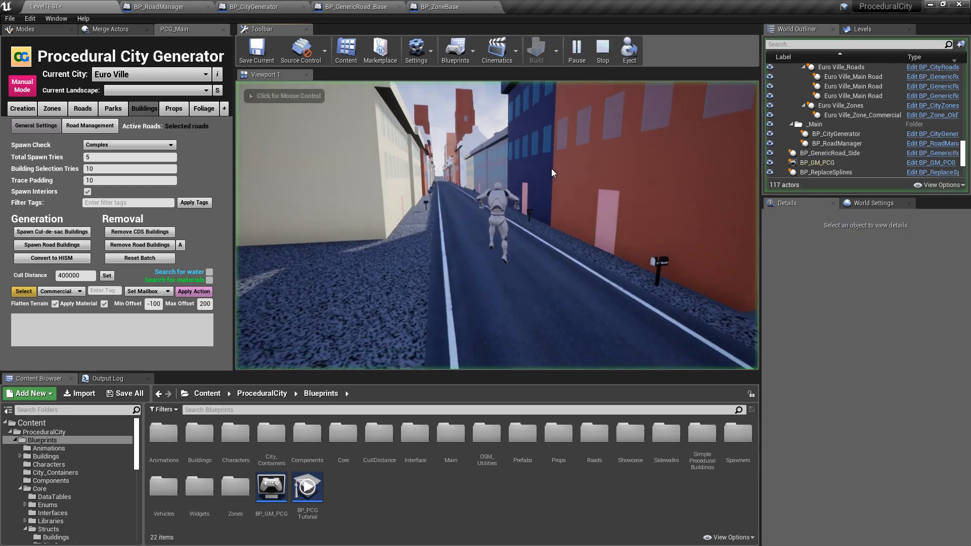
key(w)
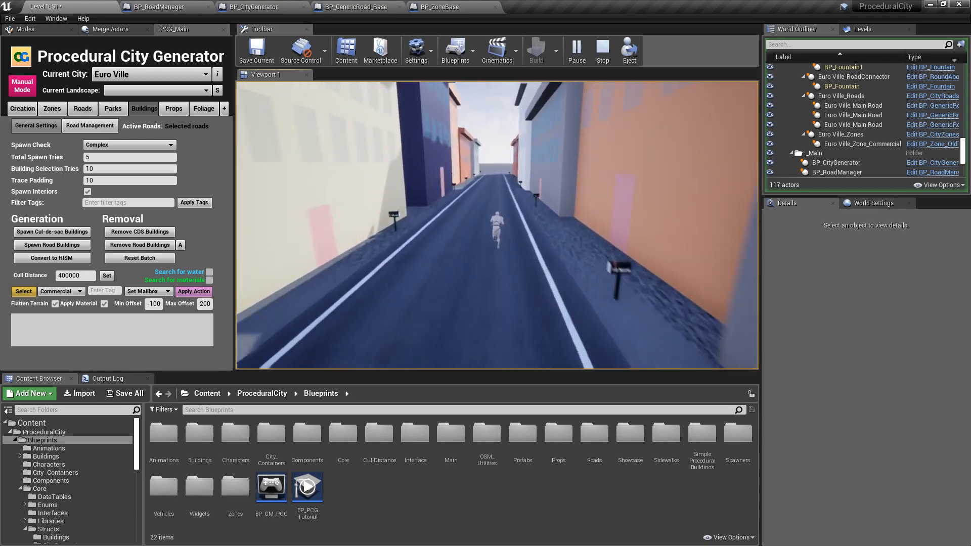
key(Escape)
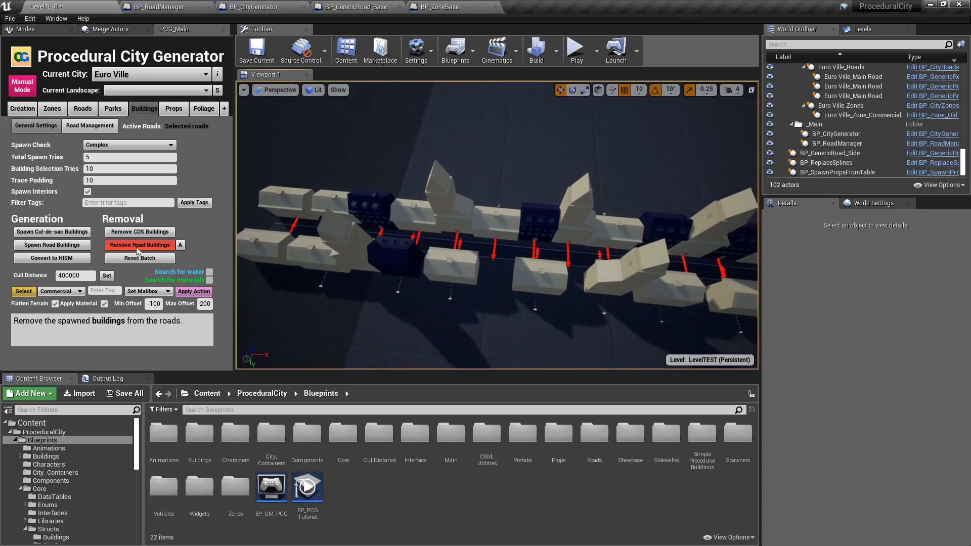
Step: Remove the road buildings and turn Construction Mode back on for BP_GenericRoad_Side
click(138, 247)
click(443, 249)
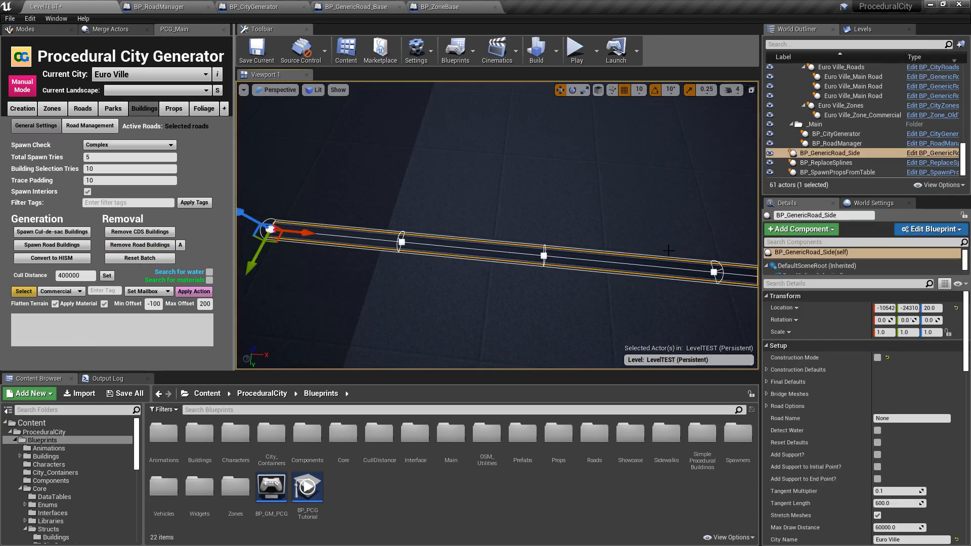
click(878, 357)
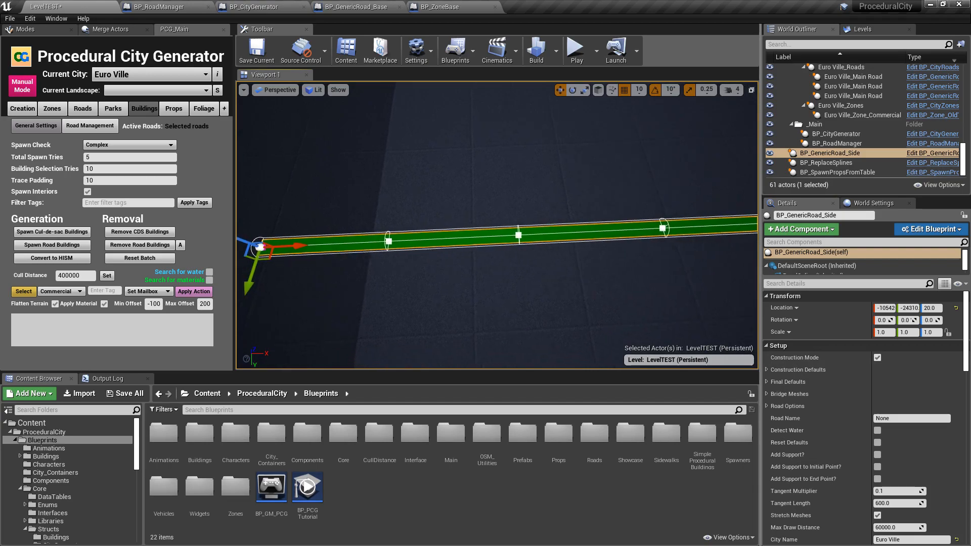
Step: Bend the road by moving its third spline point off the straight line, and spawn buildings along the curved road
right_drag(471, 221, 471, 222)
click(479, 232)
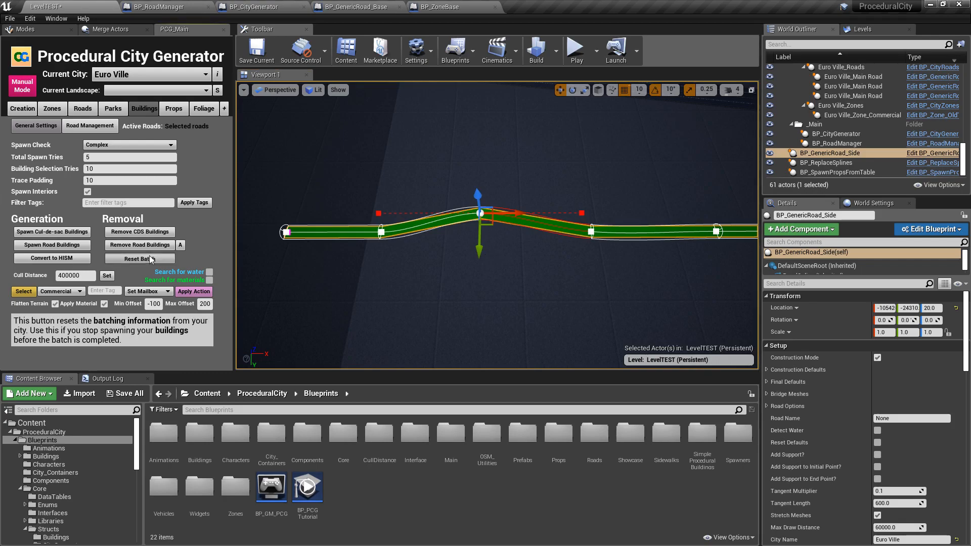
click(76, 245)
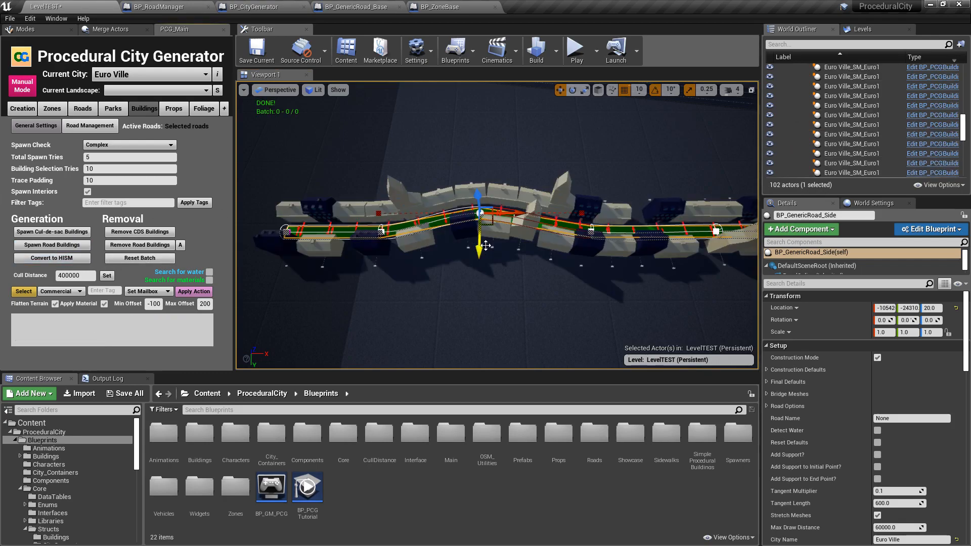
right_drag(422, 215, 422, 215)
right_drag(524, 206, 524, 206)
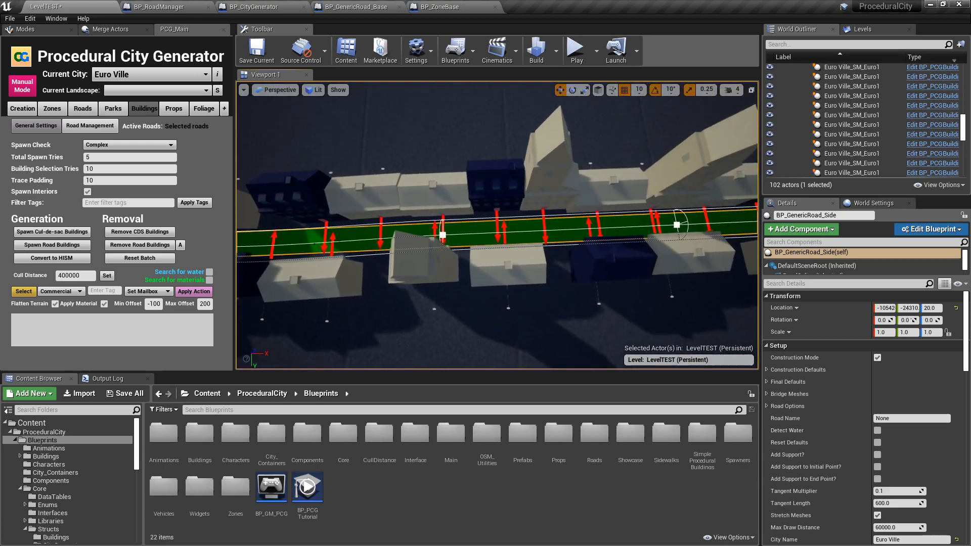
Step: Deselect the road and examine how the adjacent buildings line up around the bend
key(Escape)
right_drag(498, 225, 680, 217)
key(w)
key(s)
key(w)
key(s)
right_drag(653, 161, 493, 172)
key(w)
mouse_move(544, 221)
right_down()
mouse_move(657, 223)
mouse_move(714, 211)
mouse_move(548, 214)
right_up()
key(s)
key(s)
key(d)
key(s)
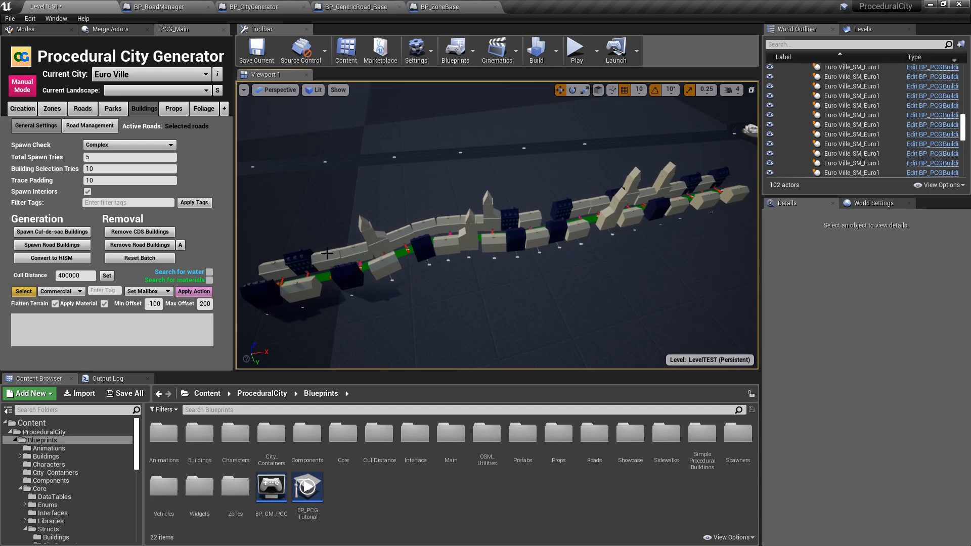
scroll(397, 246, up, 15)
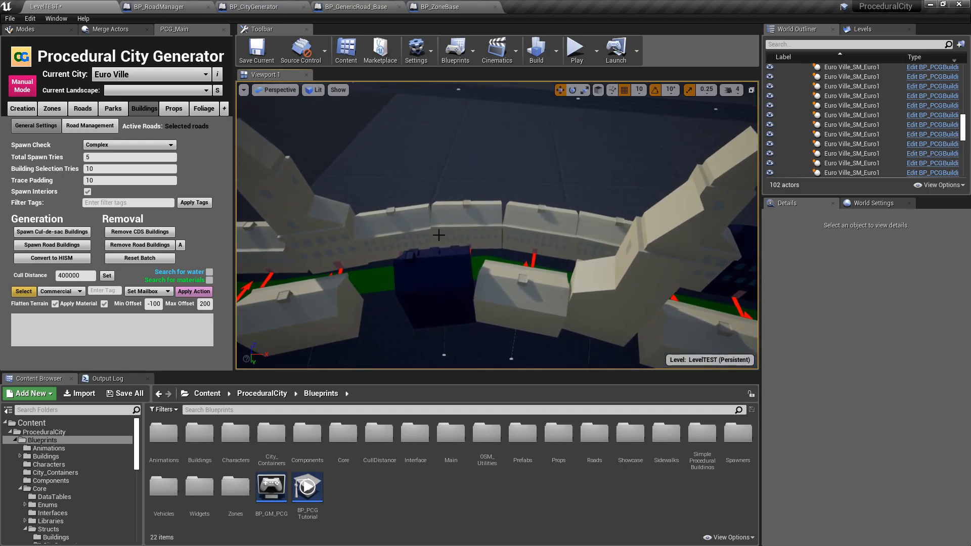
right_drag(535, 208, 535, 208)
key(a)
key(s)
right_drag(385, 249, 385, 250)
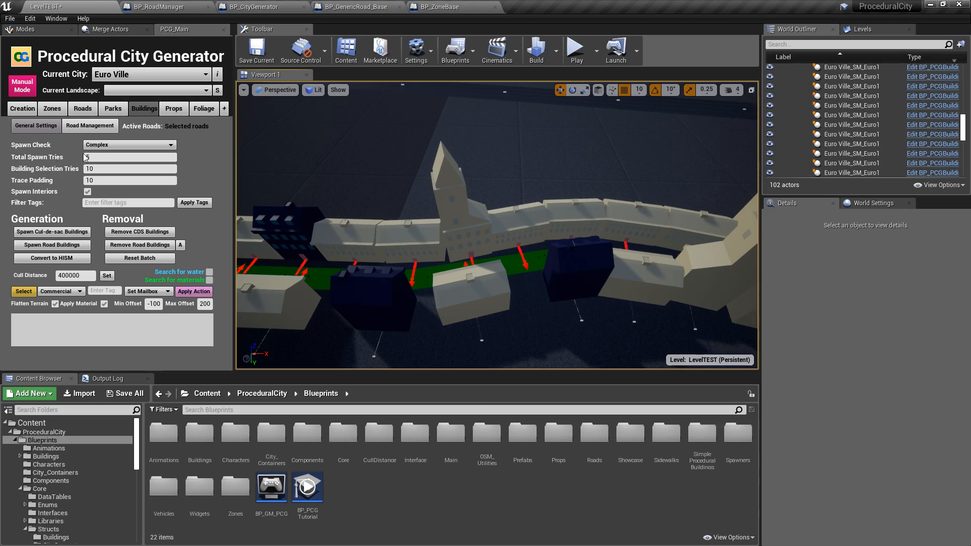
Step: Enter 5 for Total Spawn Tries and compare the building spacing on both sides of the whole curved street
text(5)
key(Return)
right_drag(381, 195, 381, 192)
key(s)
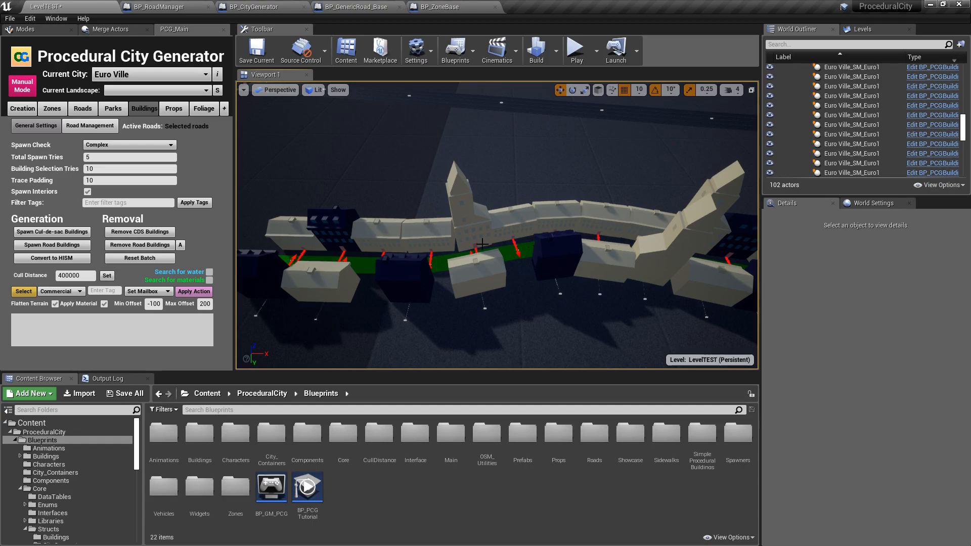
key(s)
right_drag(554, 197, 556, 200)
key(d)
key(s)
right_drag(369, 226, 369, 227)
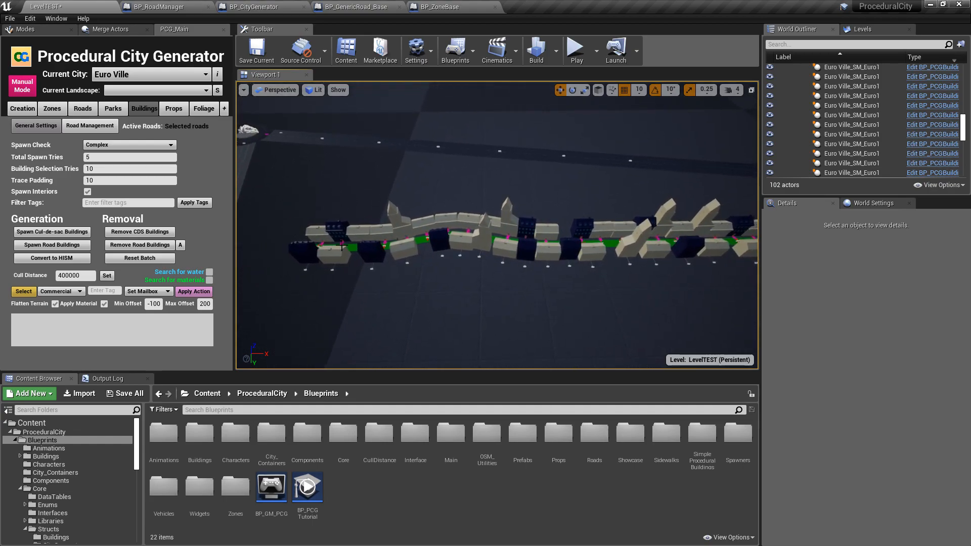
key(s)
key(d)
right_drag(651, 193, 651, 190)
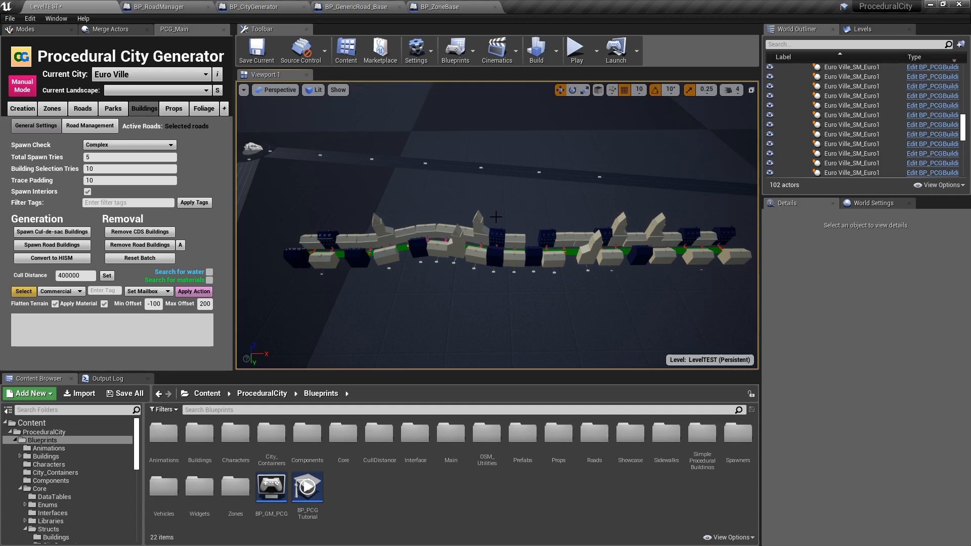
scroll(496, 220, up, 10)
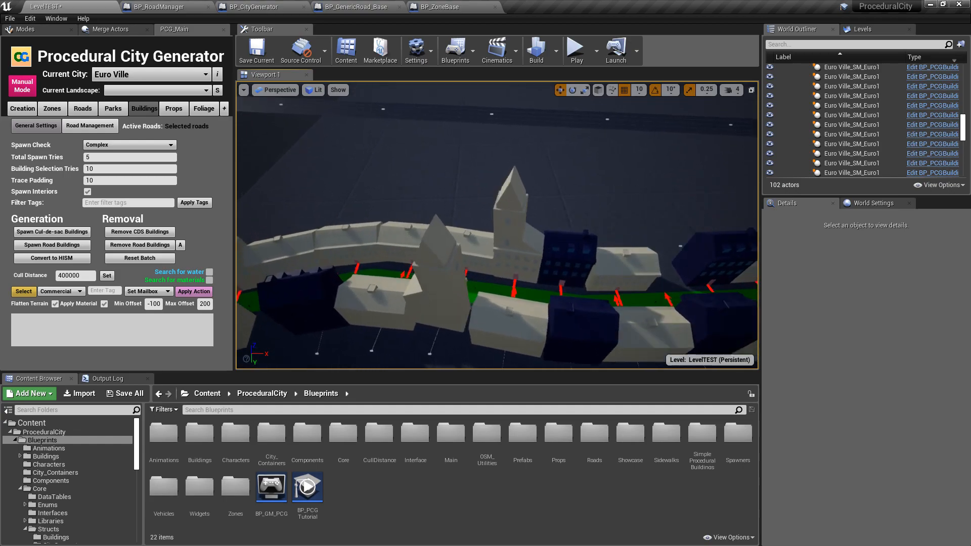
scroll(450, 235, up, 10)
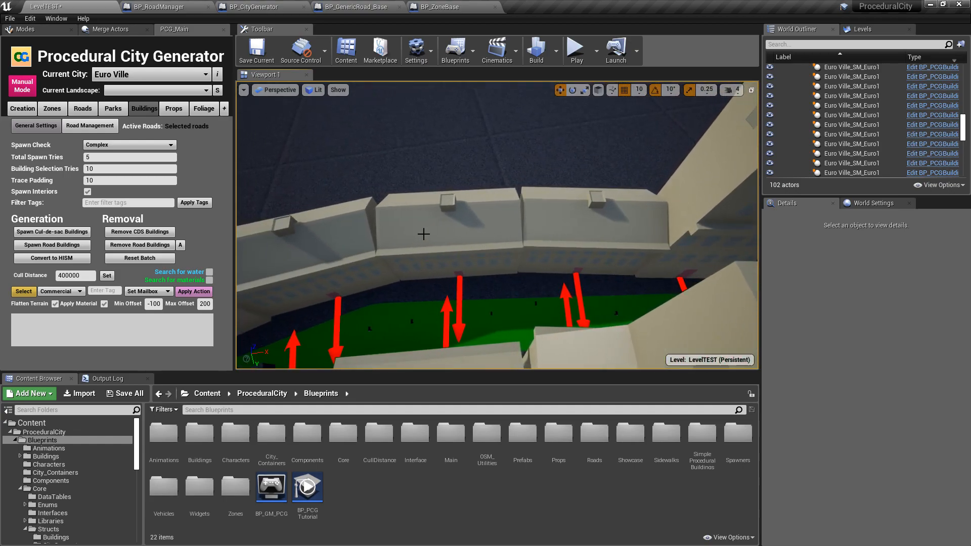
scroll(449, 235, down, 15)
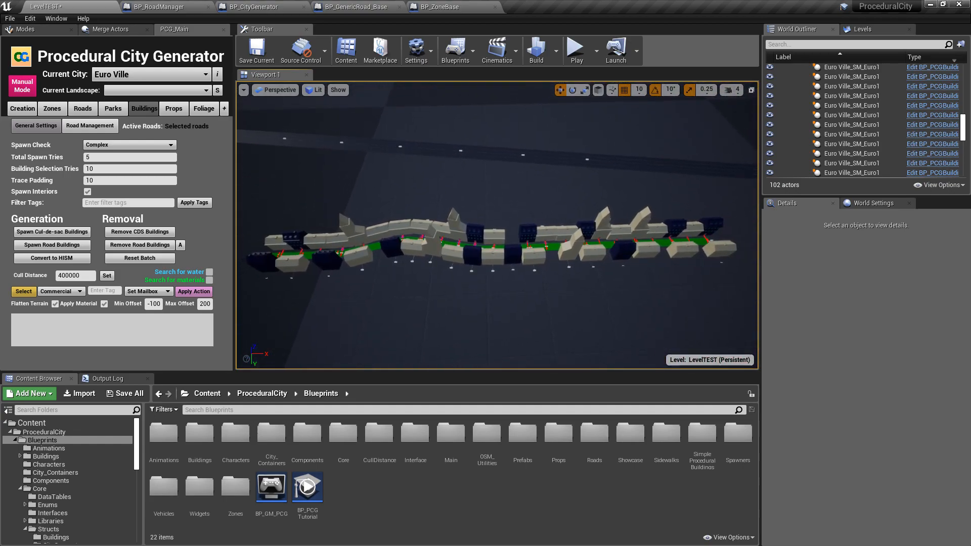
right_drag(418, 206, 412, 202)
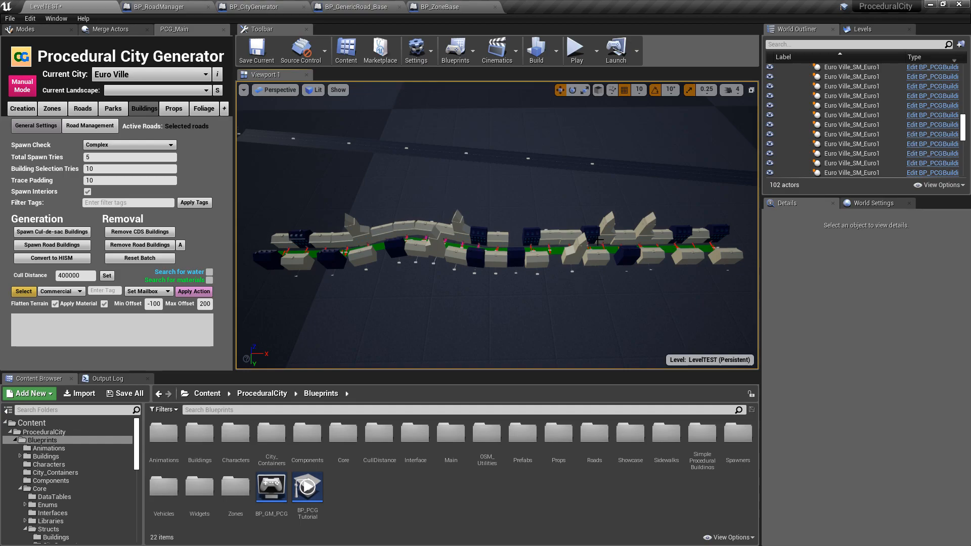
Step: Check the additional debug and batch size options, and return to the building settings
click(224, 108)
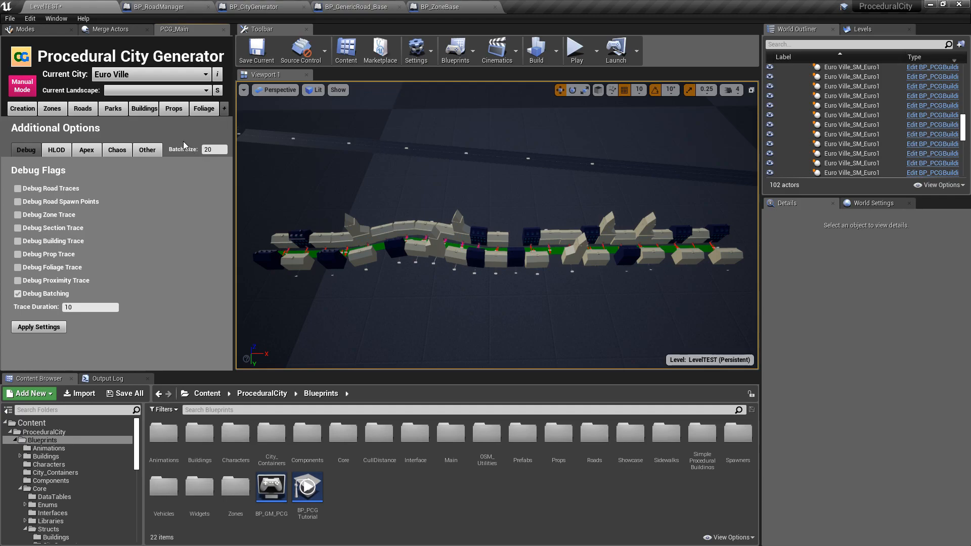
click(144, 108)
Step: Select the Commercial buildings along the curved road, apply the Set Mailbox action to them, and clear the selection
right_drag(498, 226, 649, 198)
right_drag(499, 183, 498, 183)
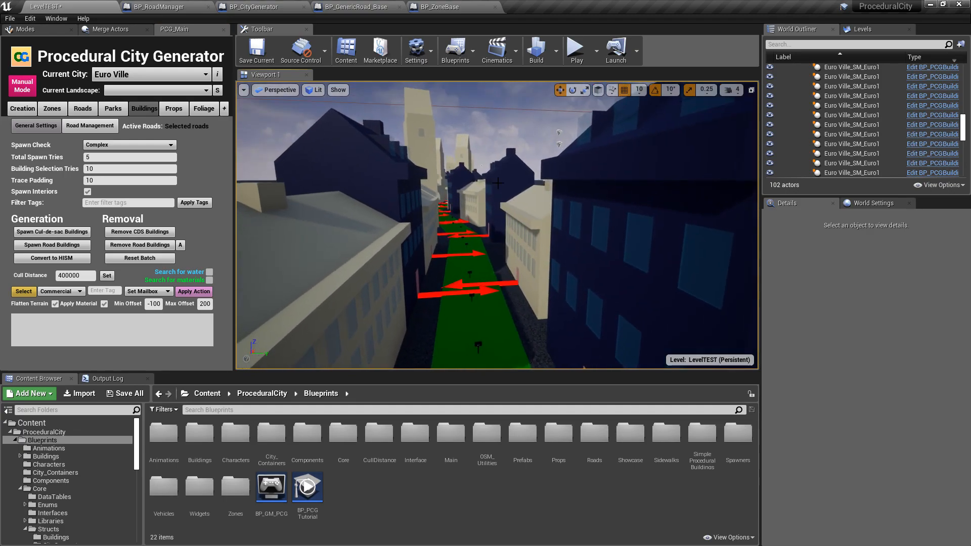
click(20, 291)
click(186, 293)
right_drag(519, 233, 513, 228)
key(Escape)
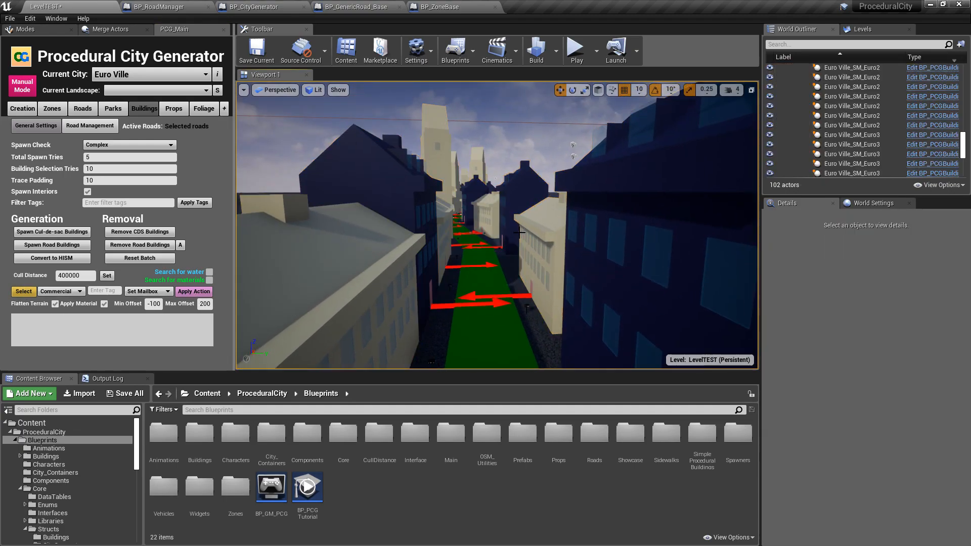
Step: Play the level from the curved street, run the character along the green road, and end the play session
click(576, 49)
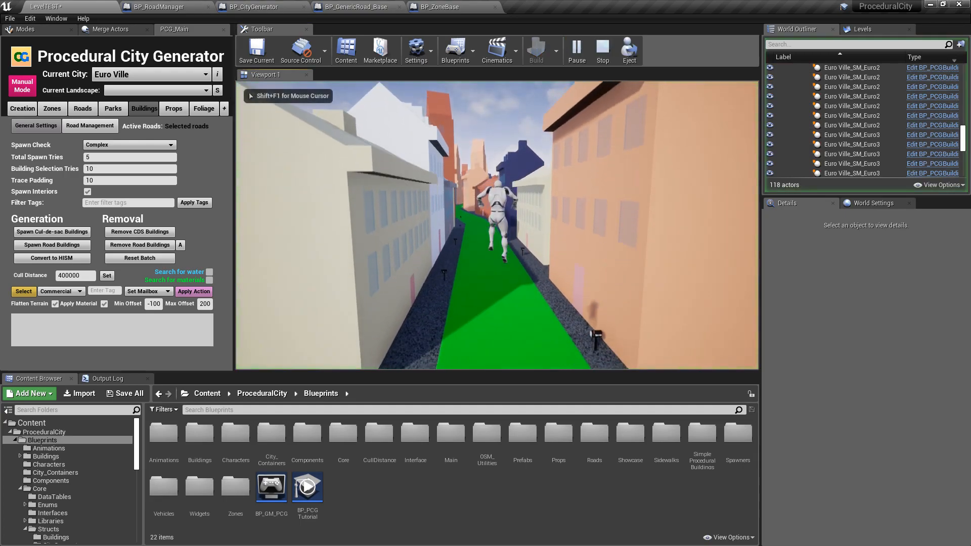
key(w)
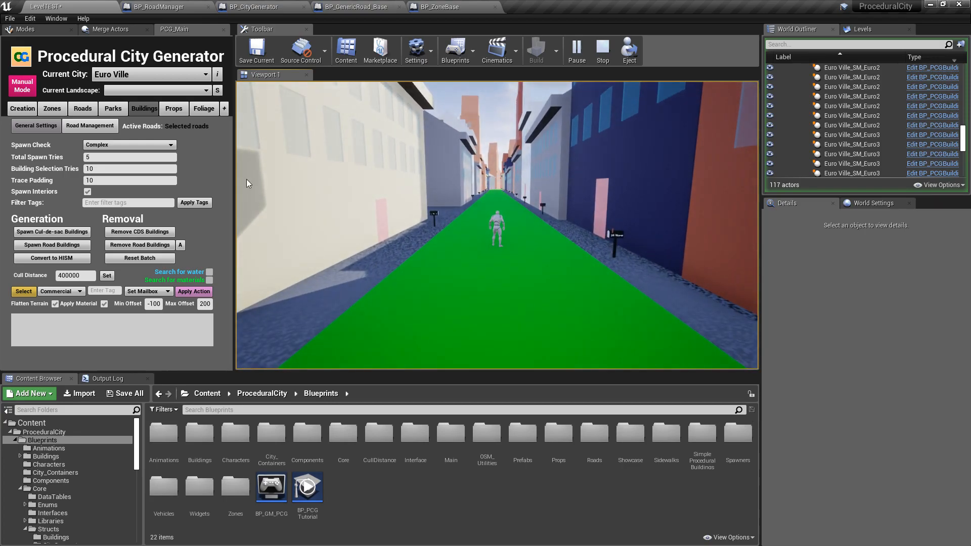
key(Escape)
right_drag(247, 183, 462, 221)
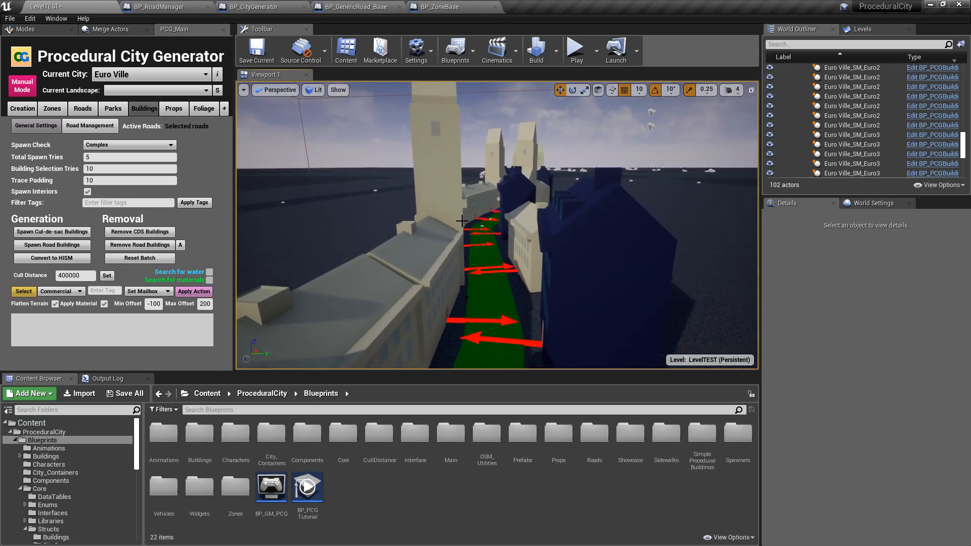